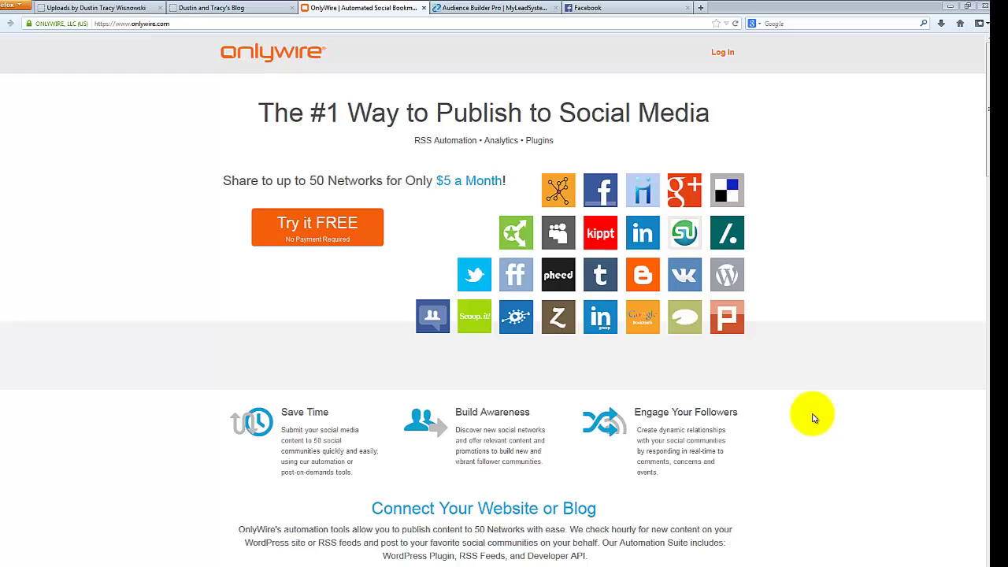
- Examine the OnlyWire homepage's supported networks, automation tools, analytics and feature descriptions
scroll(823, 411, down, 5)
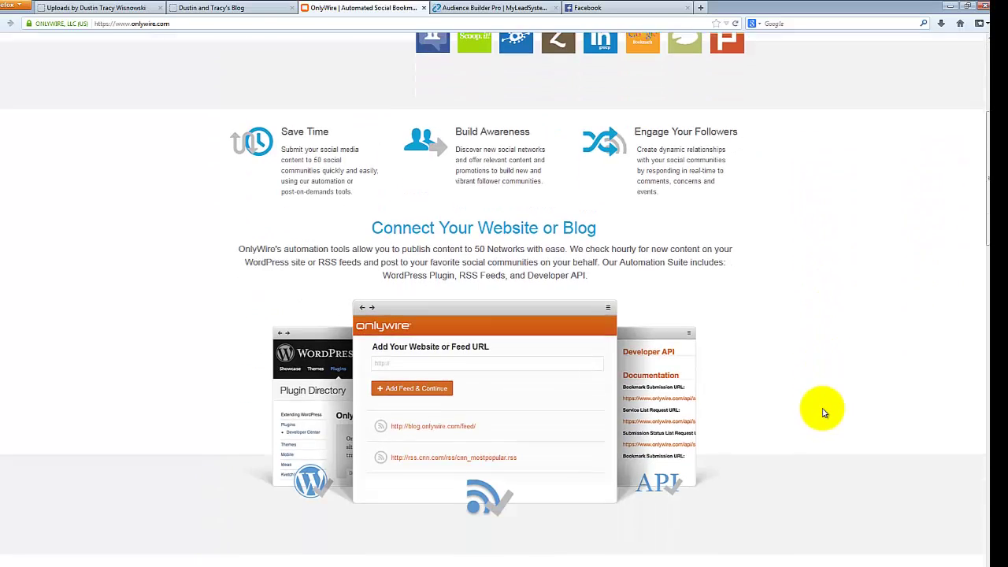
scroll(823, 411, down, 7)
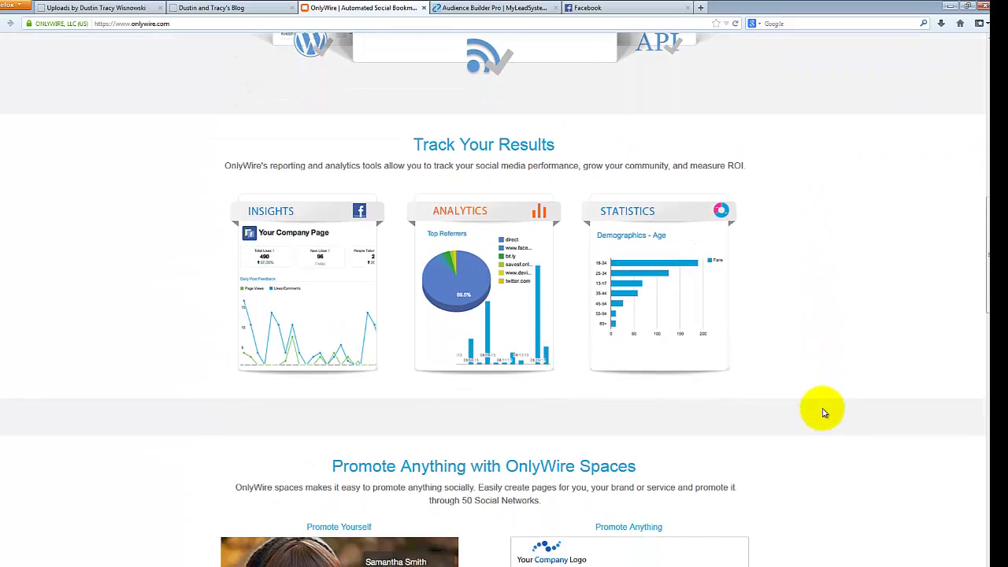
scroll(823, 411, up, 2)
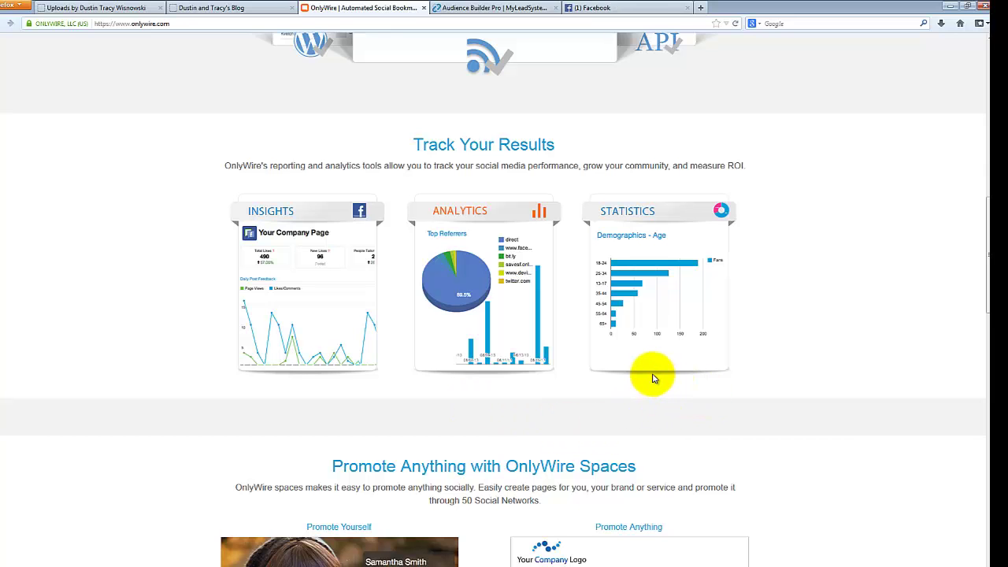
scroll(754, 443, down, 2)
scroll(795, 445, down, 7)
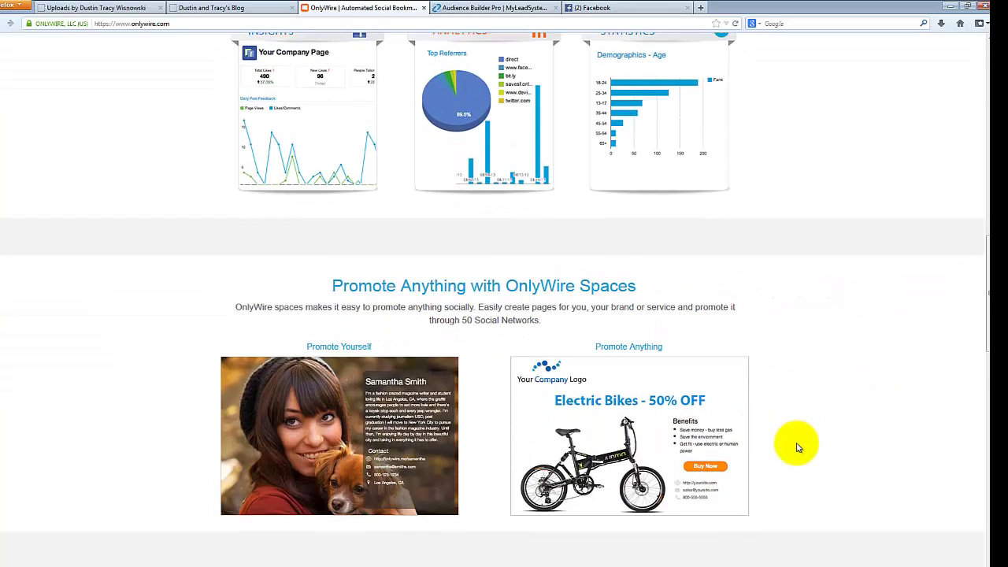
scroll(795, 445, down, 7)
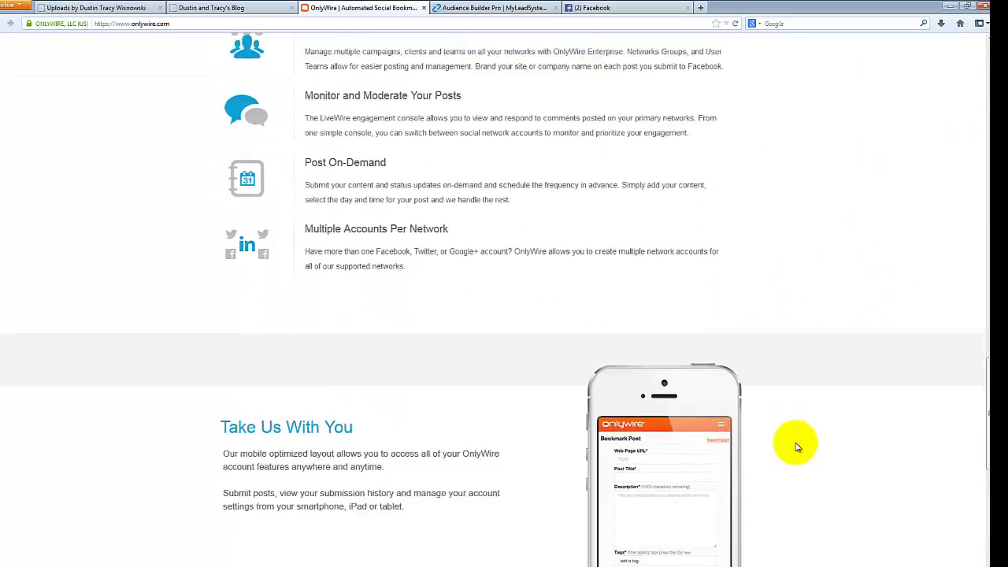
scroll(795, 445, up, 20)
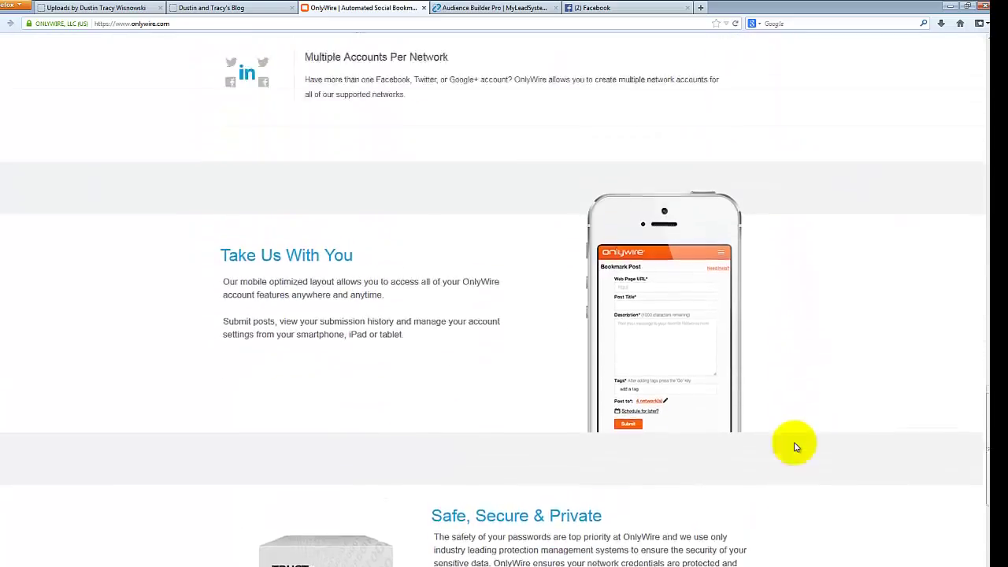
scroll(802, 451, up, 7)
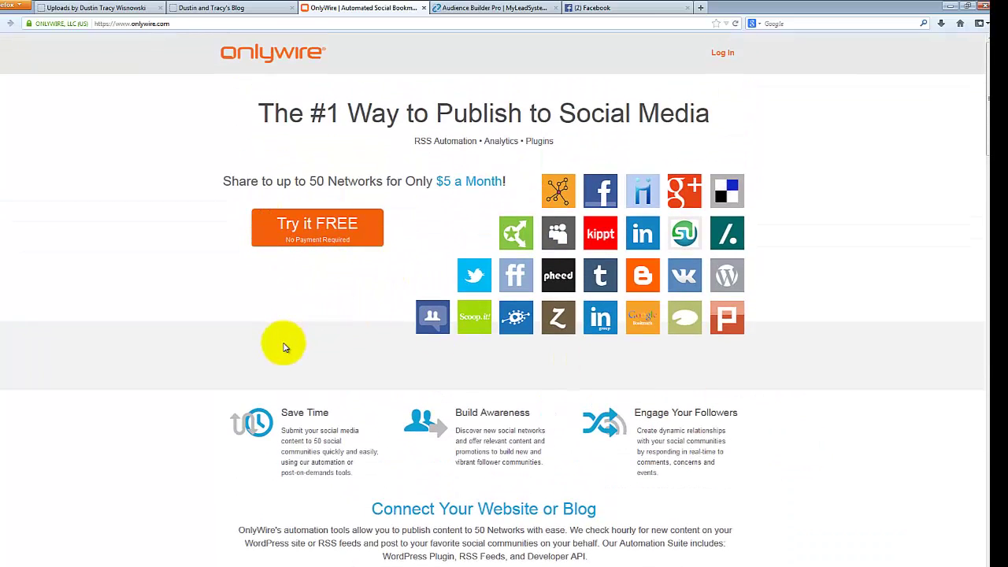
- Log in to the OnlyWire account by entering the account password for the prefilled username
click(726, 53)
click(462, 289)
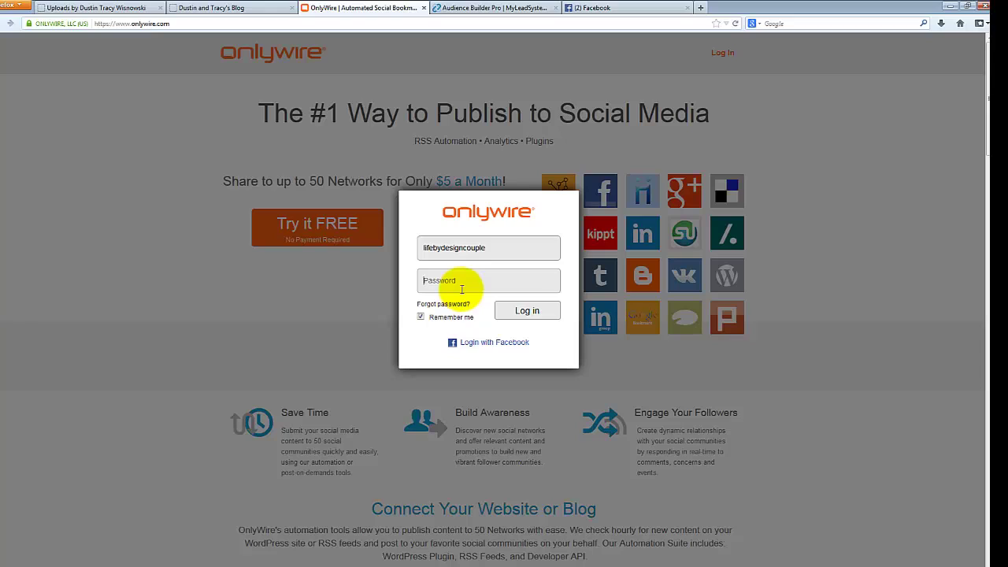
text(••••••••••)
click(521, 320)
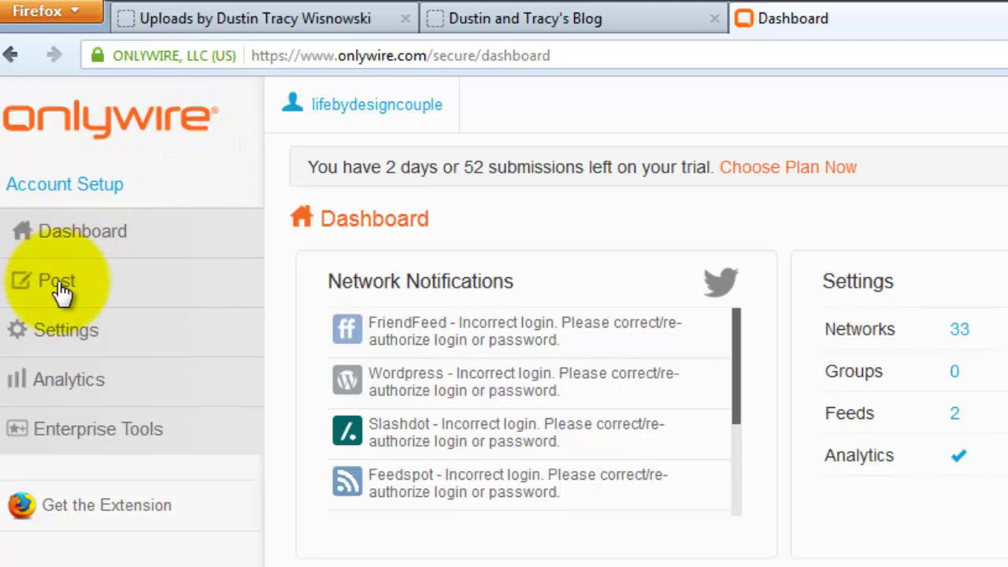
- Open the Networks settings and show the list of new networks that can be added
click(61, 335)
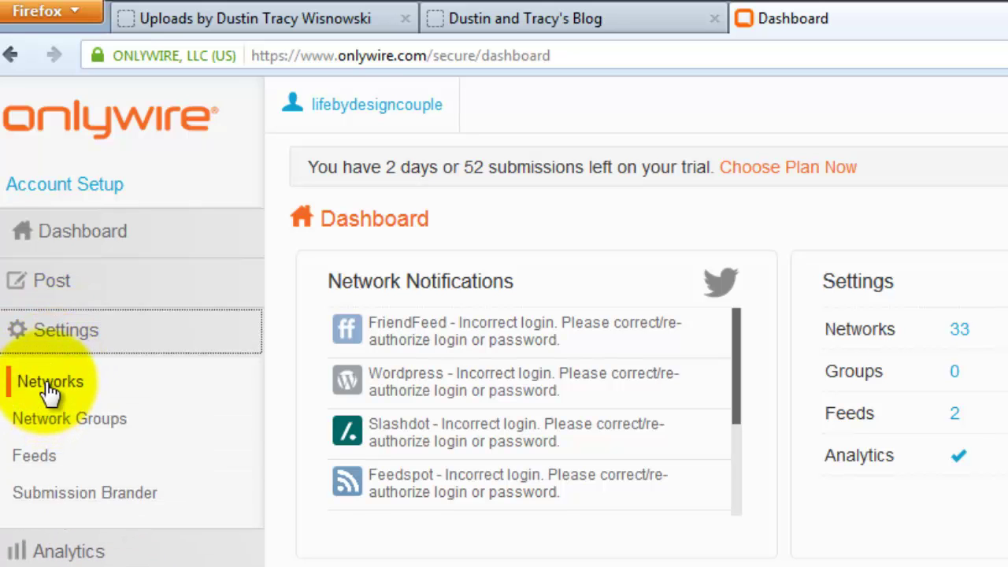
click(49, 385)
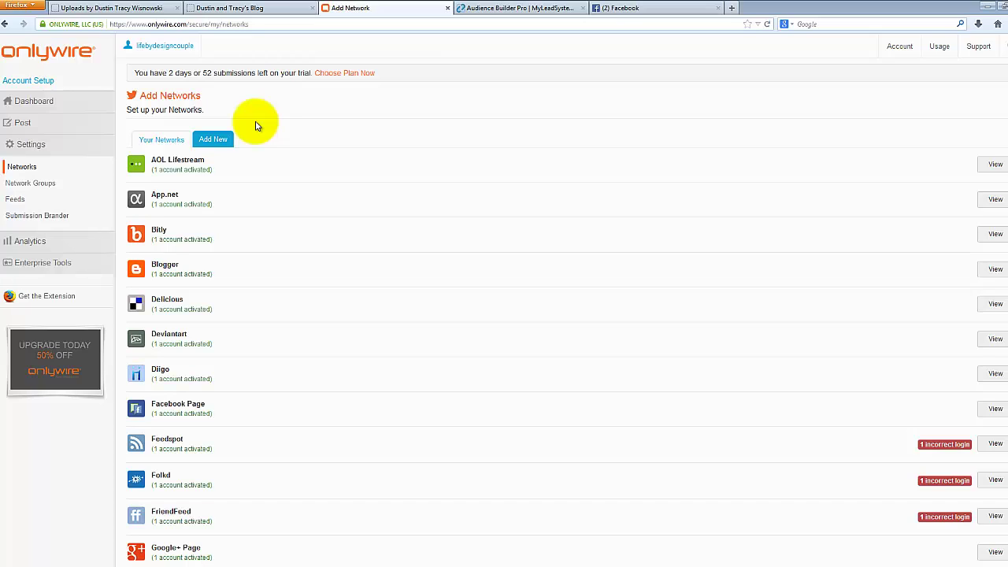
click(166, 140)
click(216, 143)
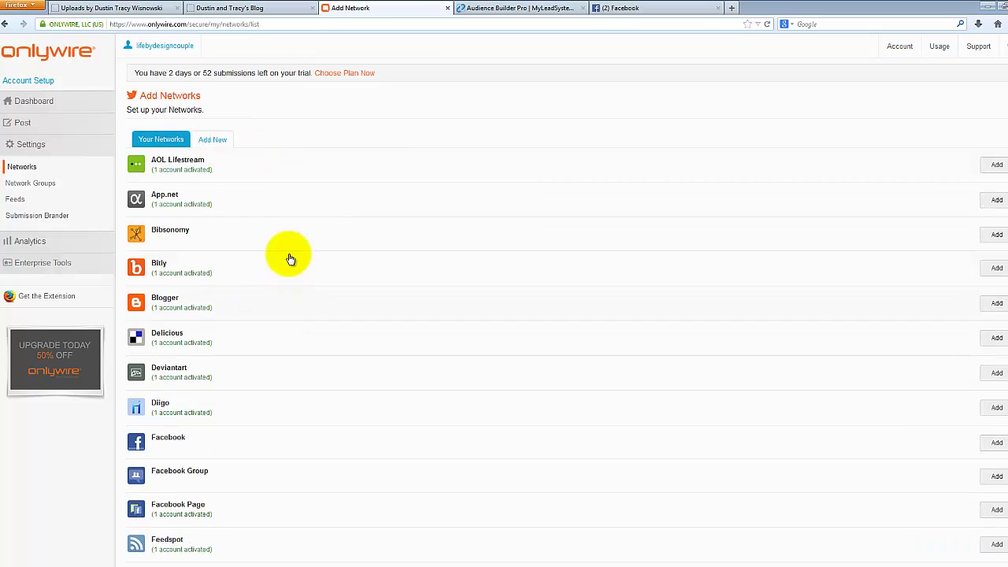
- Examine the AOL Lifestream account form and the full list of networks available to add, from AOL Lifestream to Xing
click(260, 174)
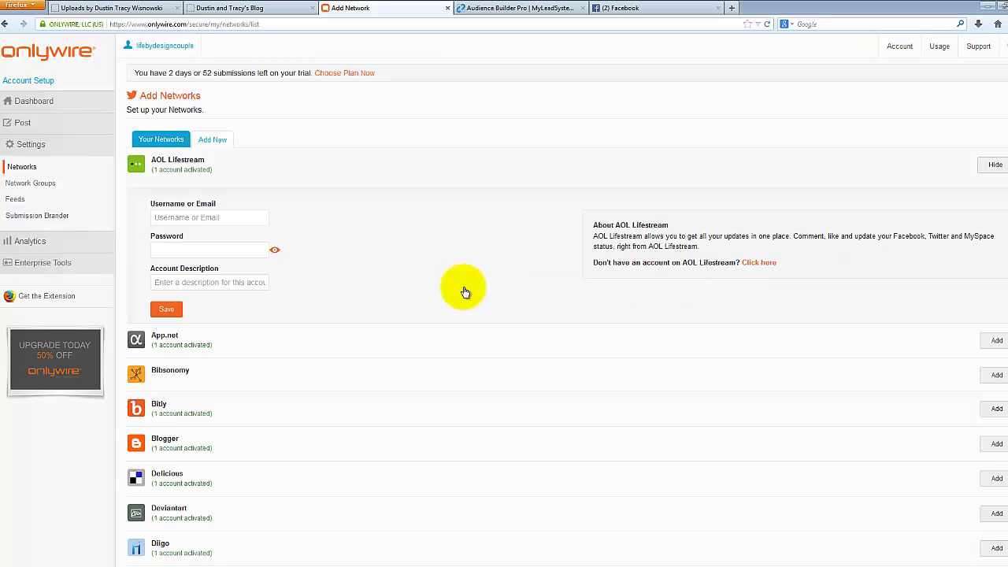
click(401, 178)
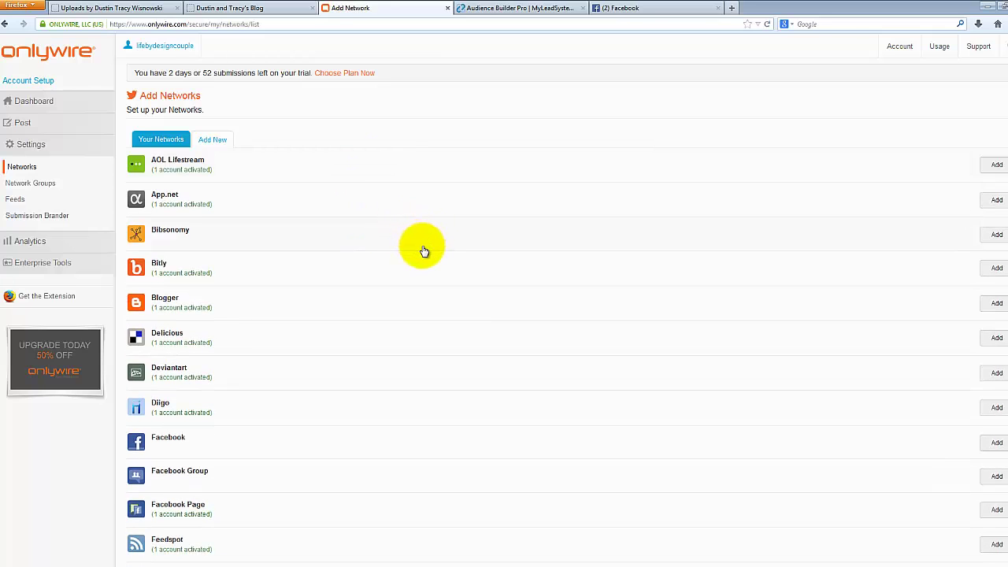
scroll(424, 251, down, 7)
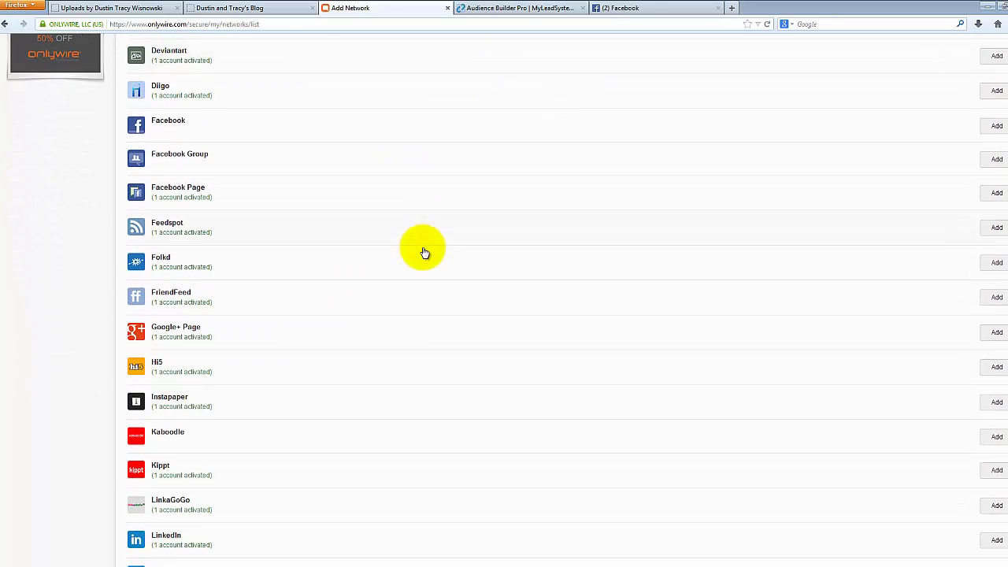
scroll(423, 252, down, 9)
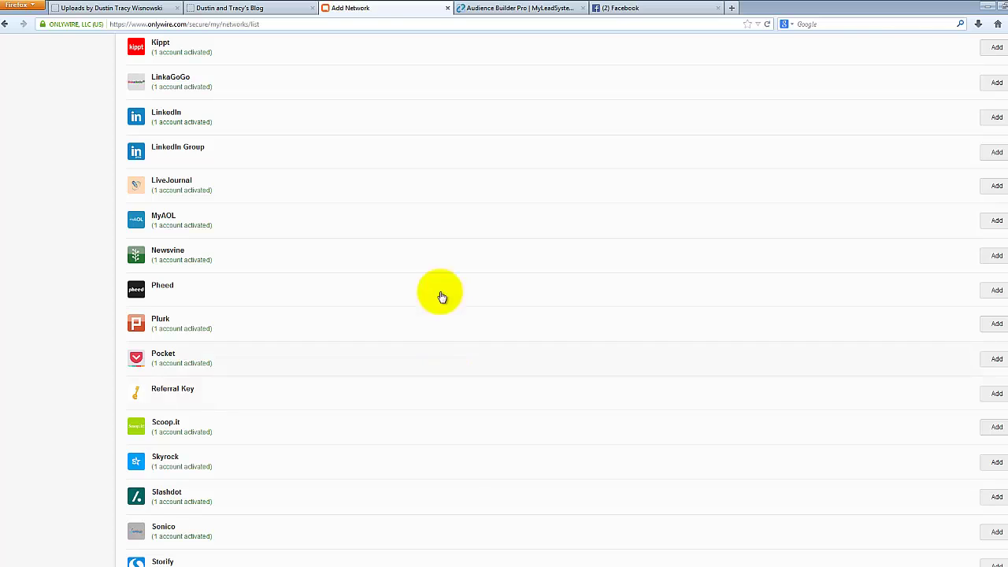
scroll(441, 297, up, 16)
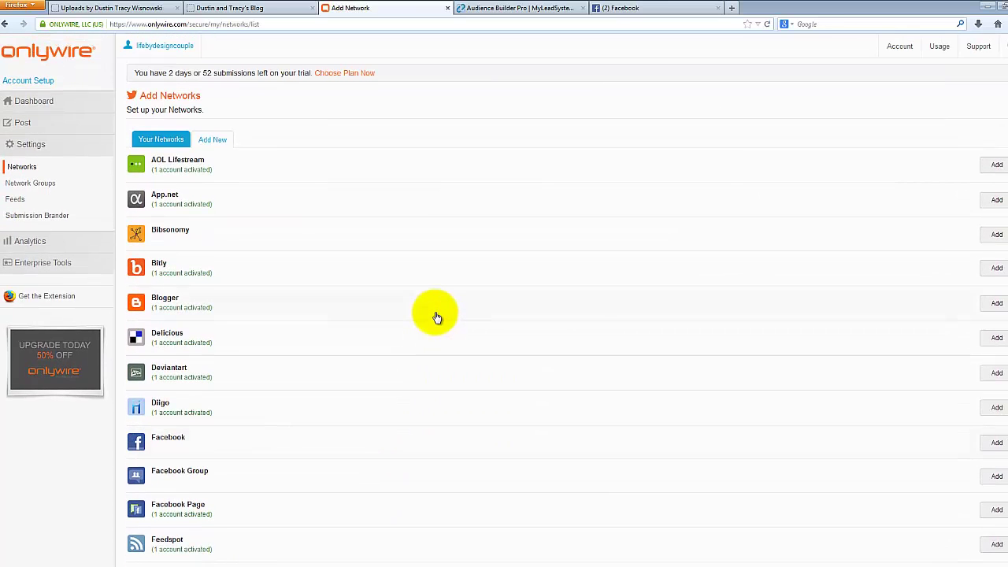
scroll(438, 317, down, 1)
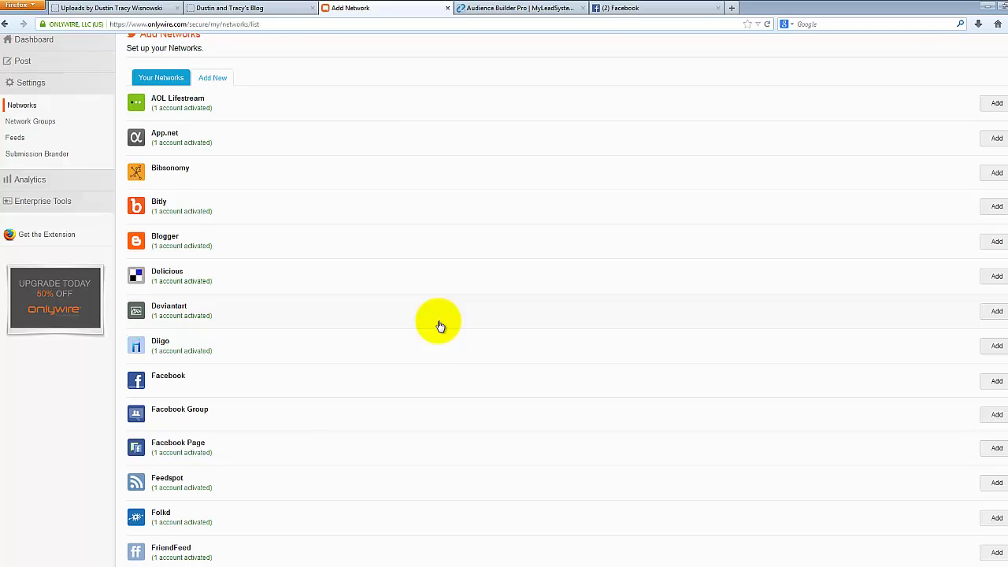
scroll(434, 335, down, 1)
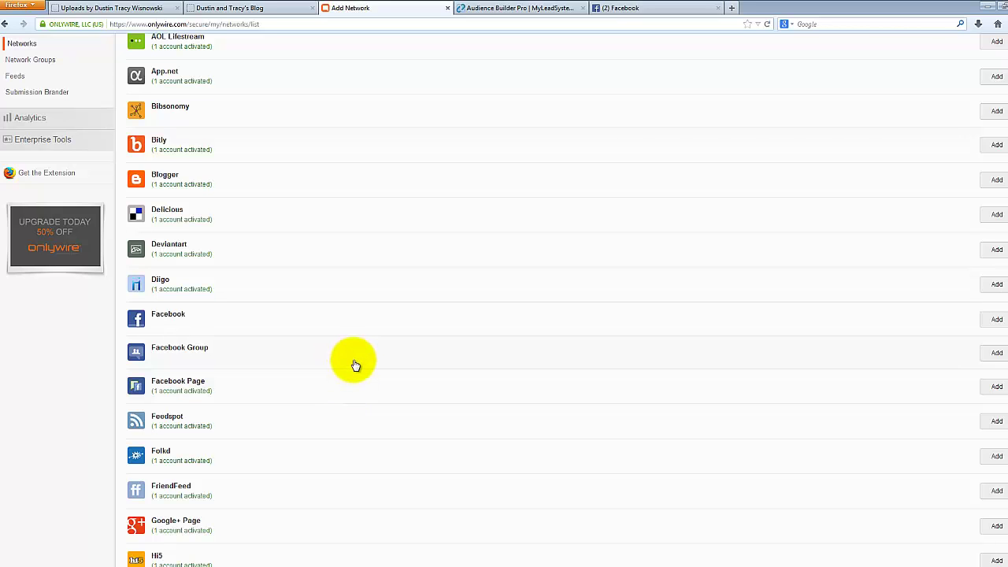
scroll(355, 383, down, 1)
scroll(354, 383, down, 2)
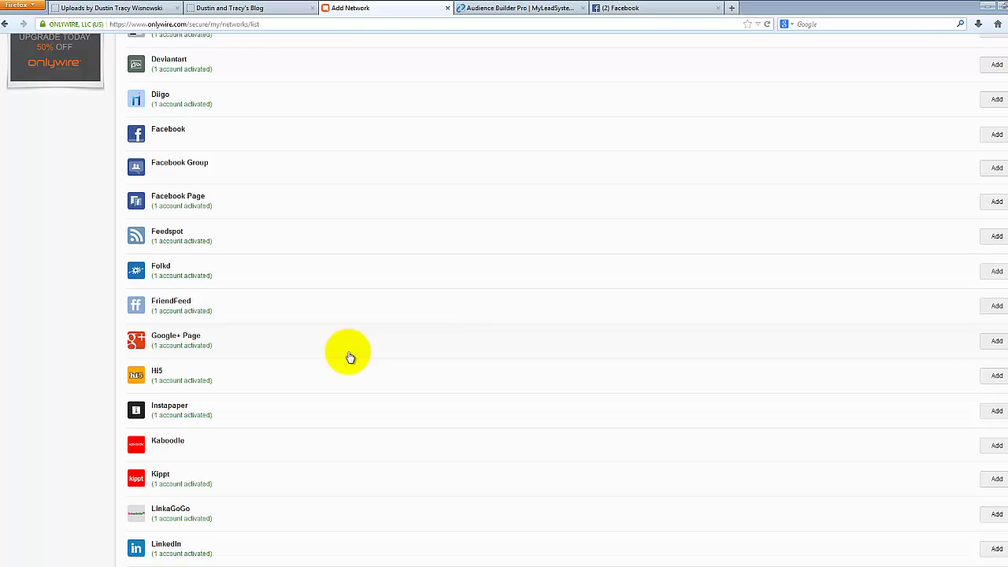
scroll(351, 358, down, 1)
scroll(346, 370, down, 1)
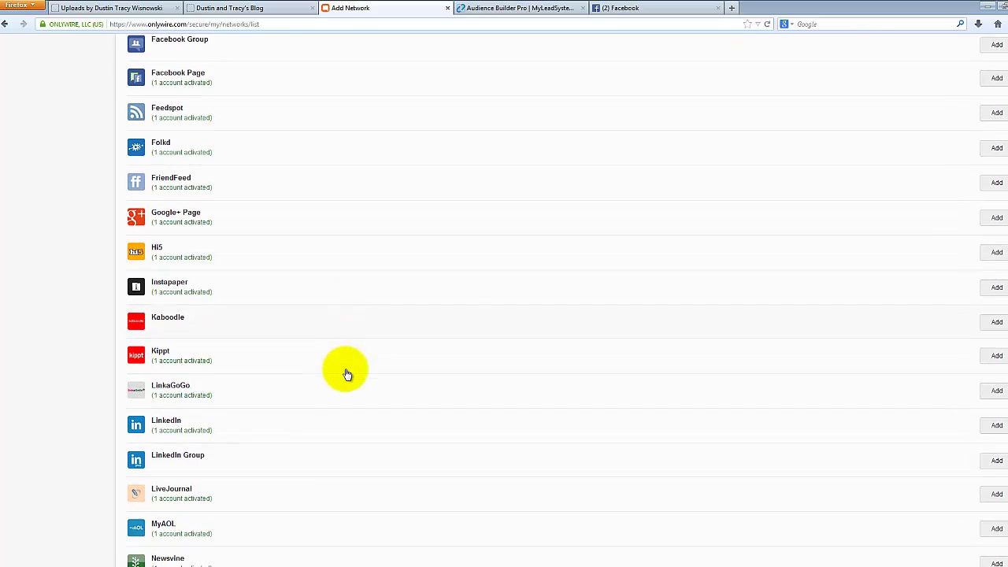
scroll(347, 374, down, 1)
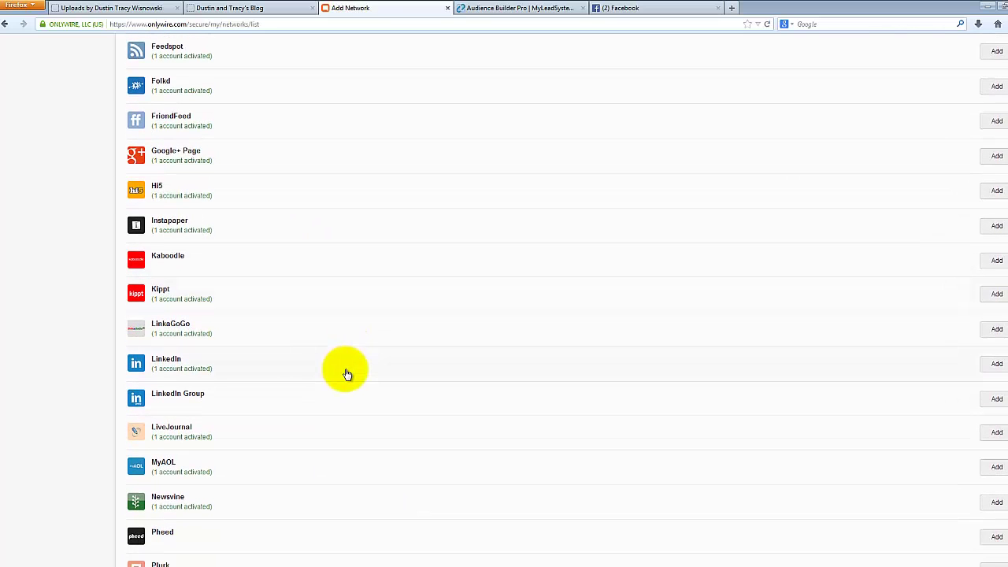
scroll(347, 374, down, 5)
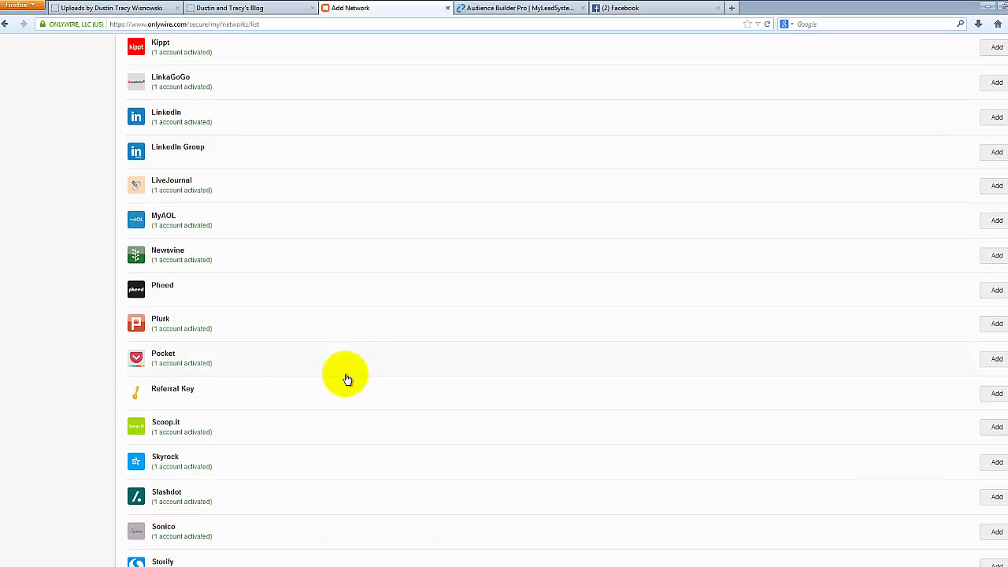
scroll(347, 379, down, 6)
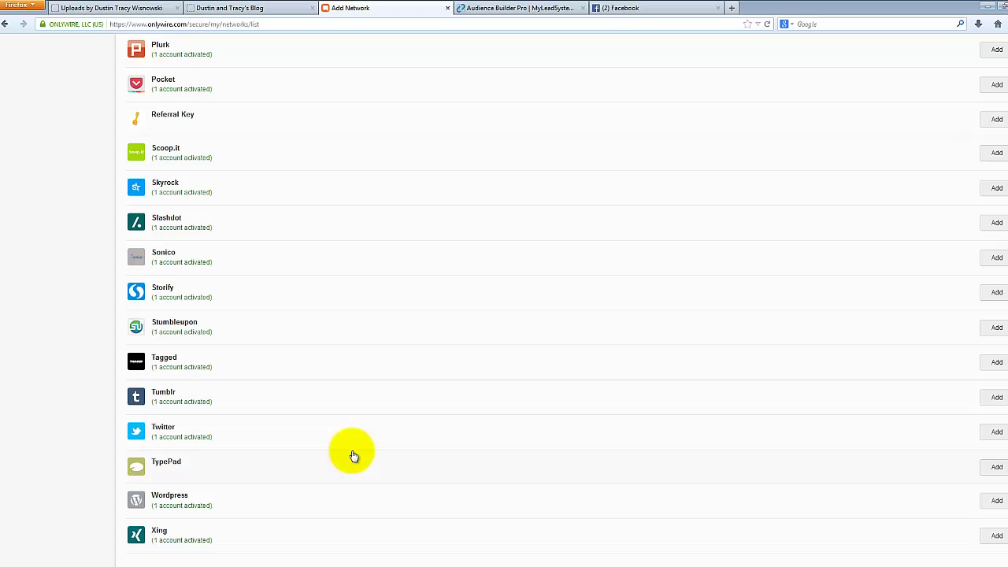
scroll(353, 456, up, 15)
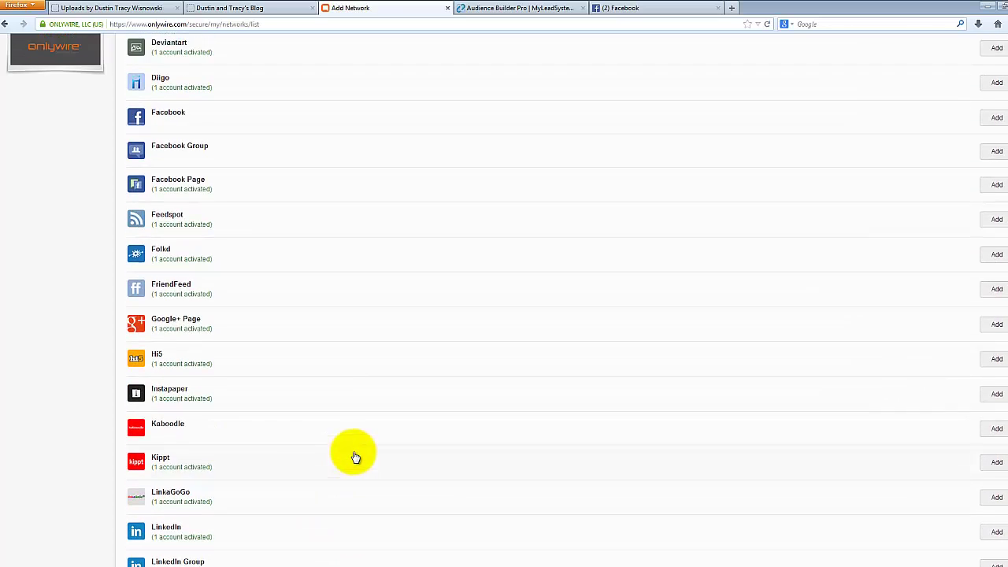
scroll(354, 455, up, 5)
scroll(354, 455, up, 1)
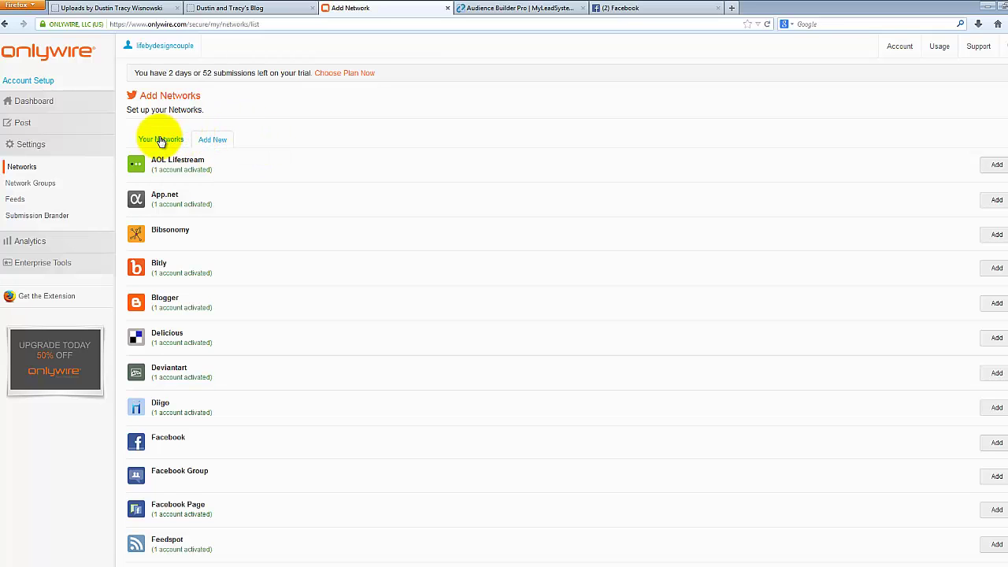
- Review the networks already set up in the account and check them for login problems
click(160, 141)
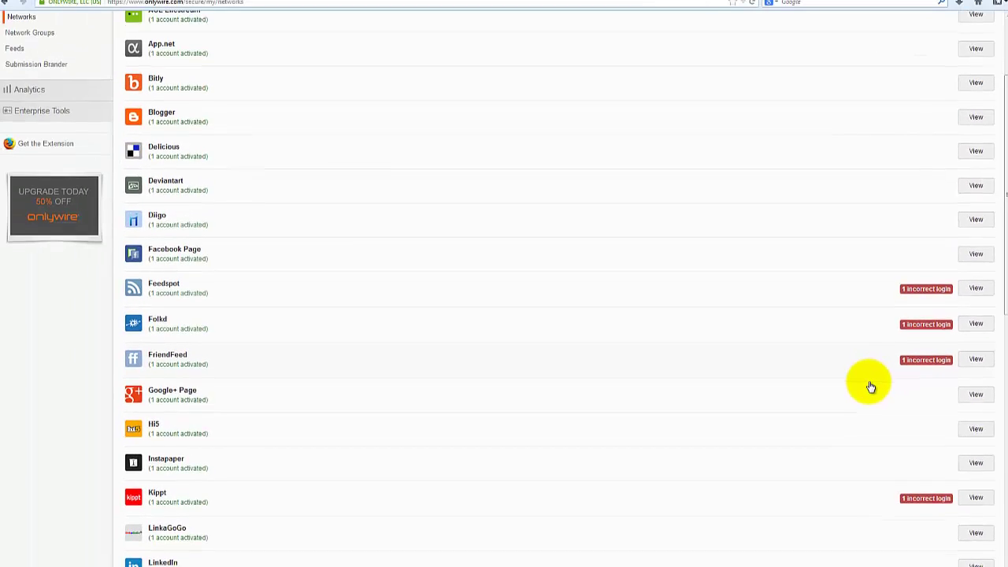
scroll(870, 386, down, 7)
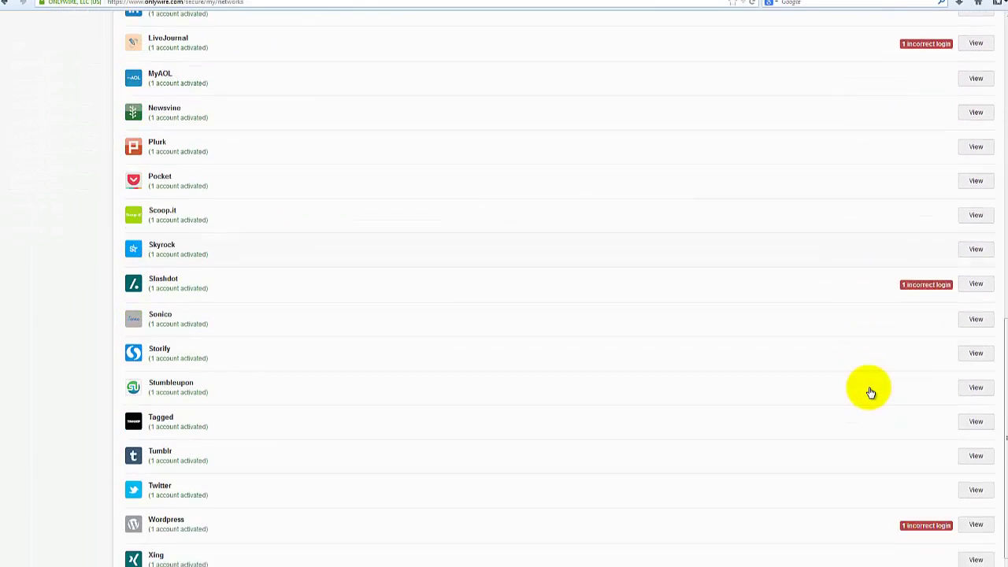
scroll(872, 400, up, 10)
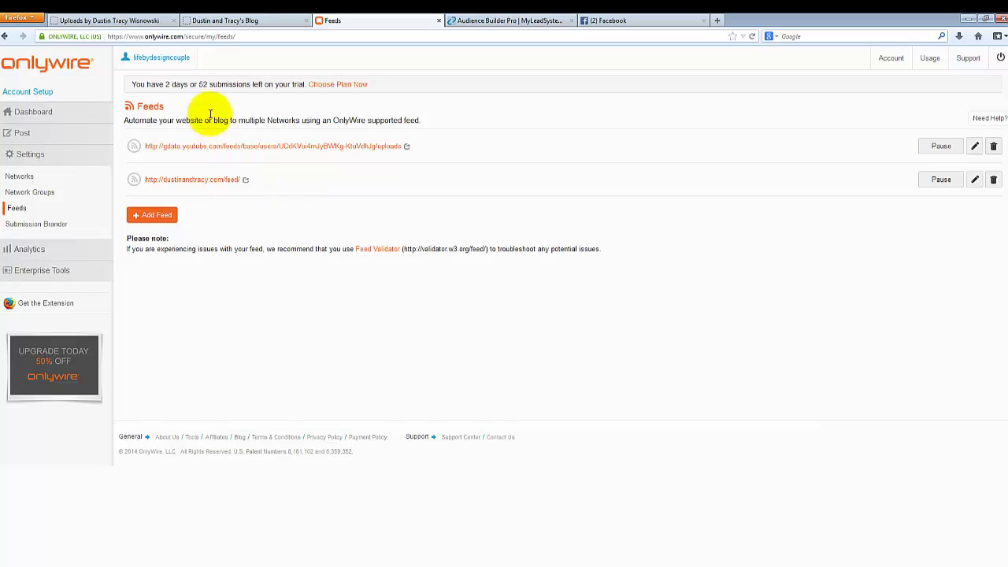
- Switch to the YouTube uploads feed and highlight the channel ID between "users/" and "/uploads" in its address
click(120, 19)
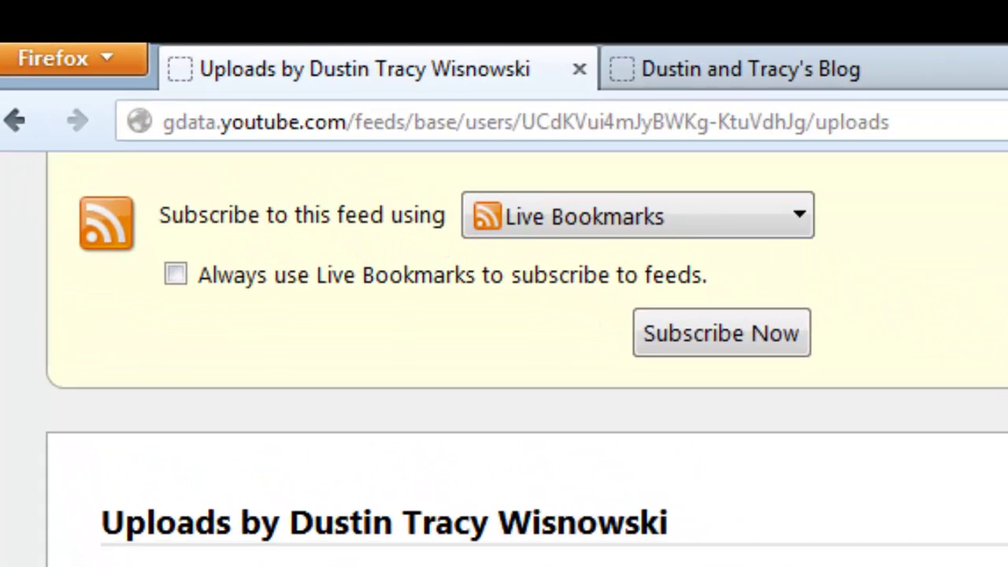
click(964, 122)
click(963, 122)
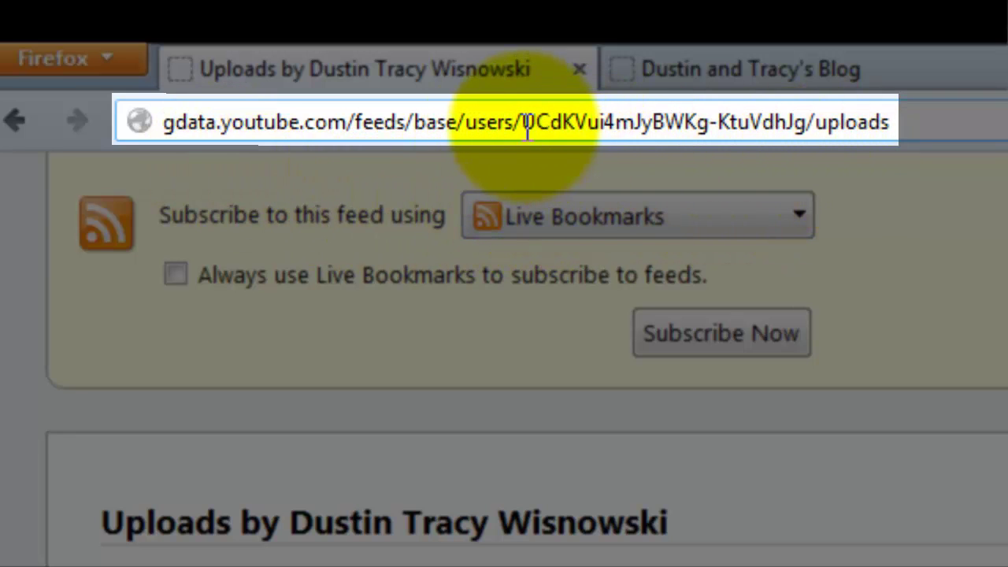
drag(522, 124, 807, 120)
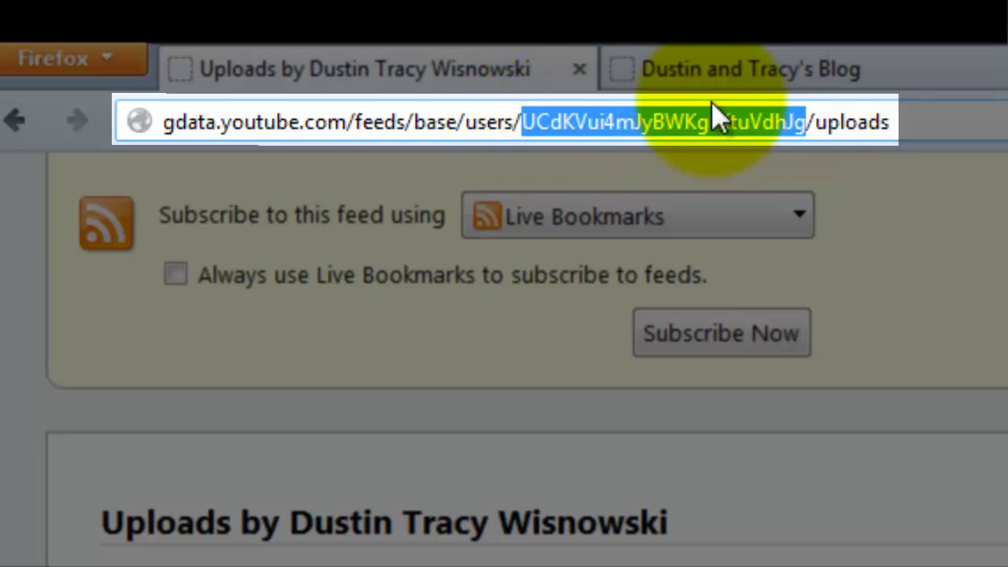
click(652, 166)
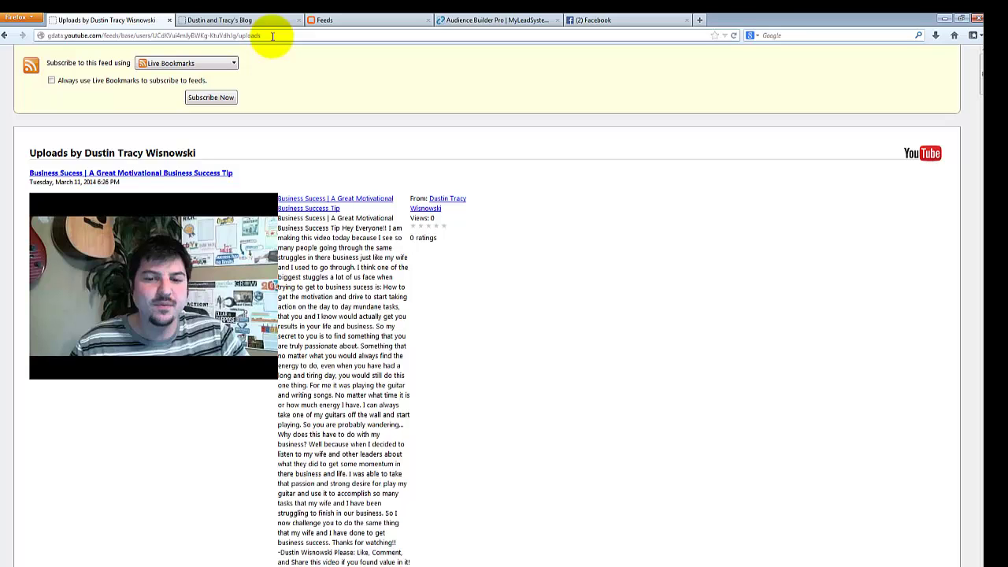
- Look through the video entries listed in the YouTube uploads feed
scroll(512, 233, down, 3)
scroll(512, 236, up, 3)
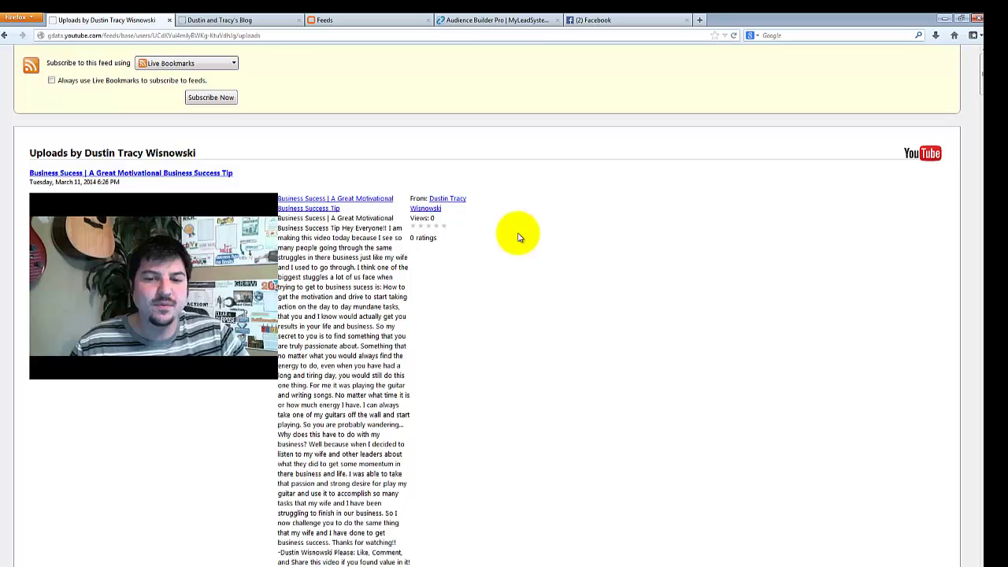
scroll(534, 279, down, 3)
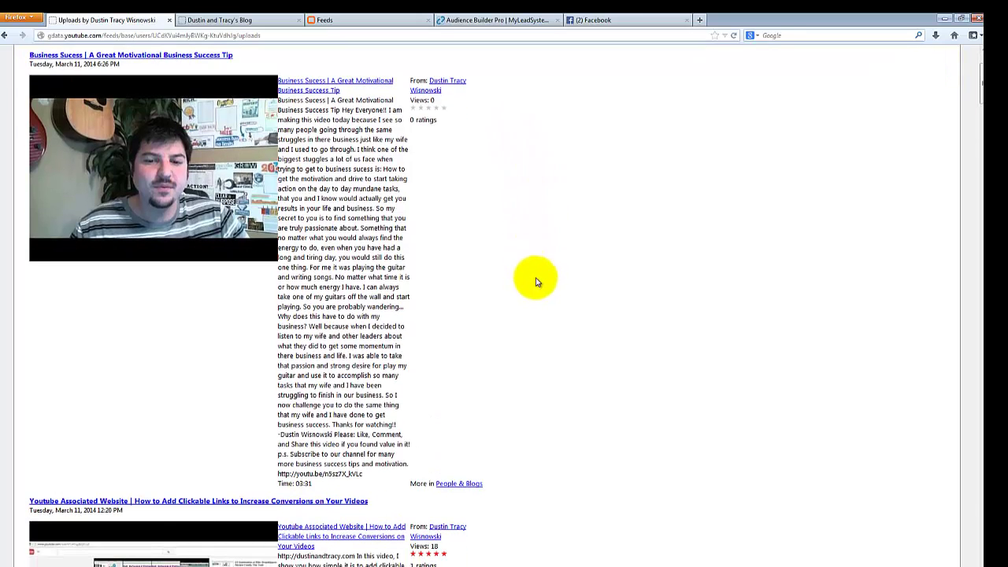
- Examine the whole YouTube uploads feed down to its last videos and return to the newest entry at its start
scroll(536, 281, down, 5)
scroll(535, 281, up, 8)
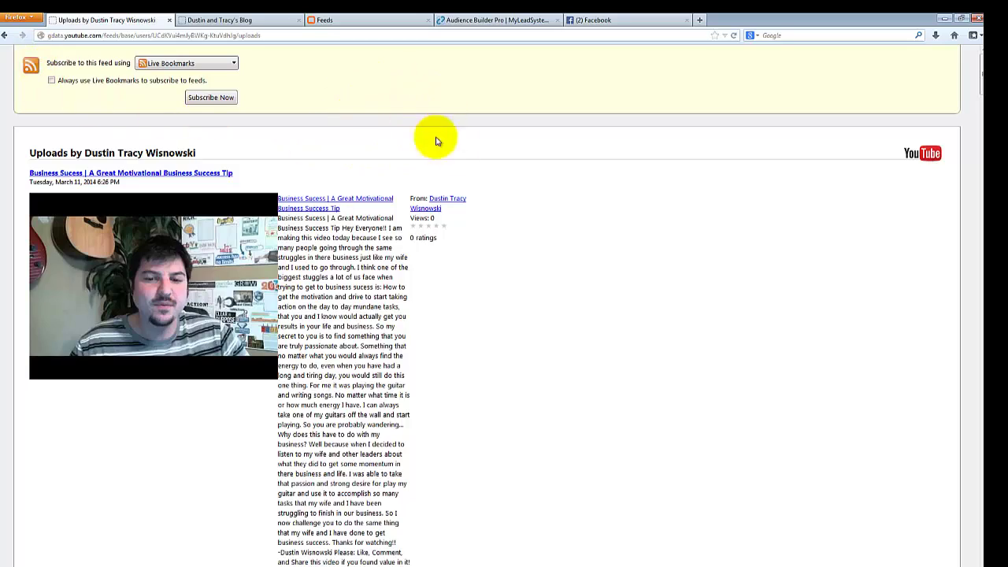
scroll(582, 225, down, 3)
scroll(583, 225, down, 10)
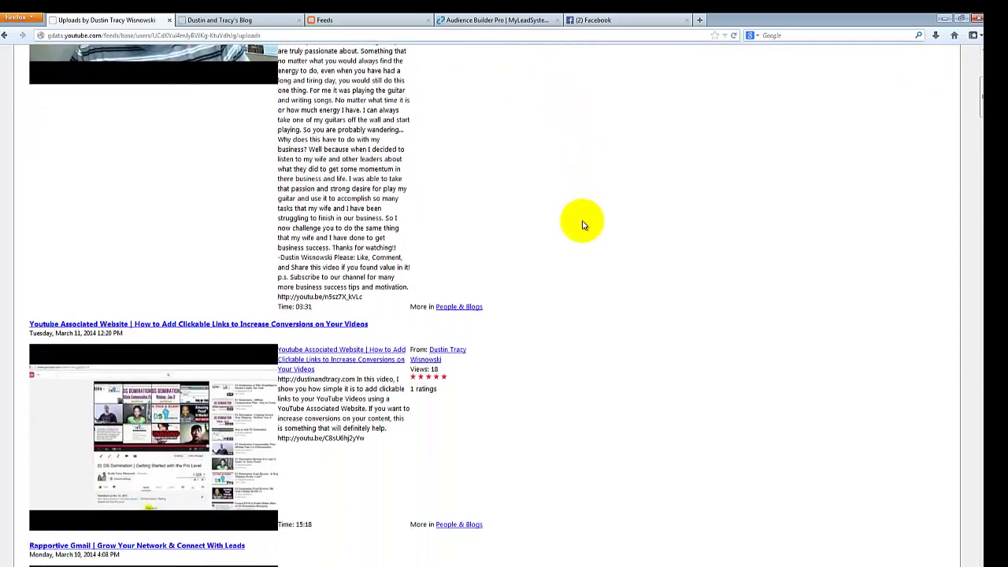
scroll(583, 225, down, 15)
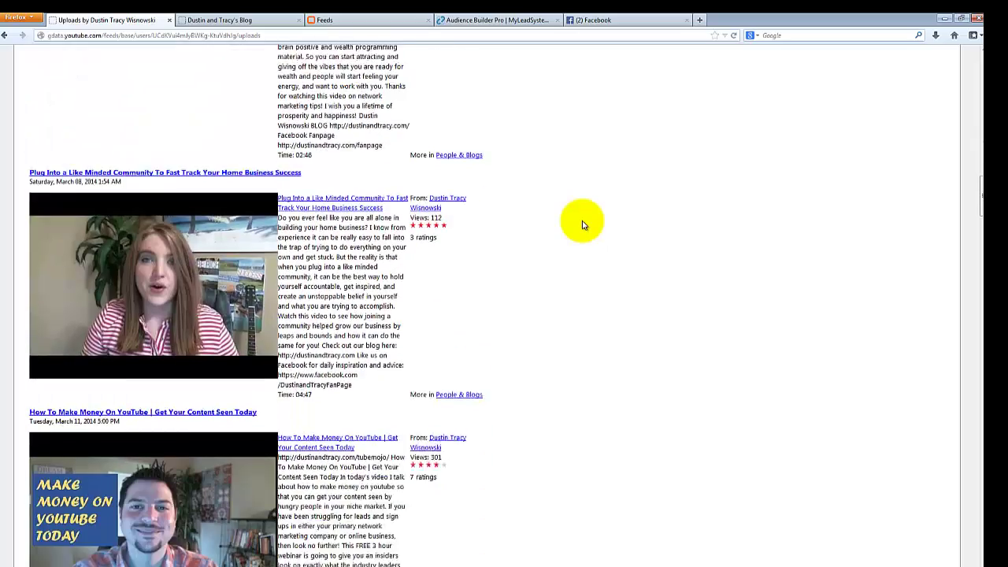
scroll(582, 225, down, 15)
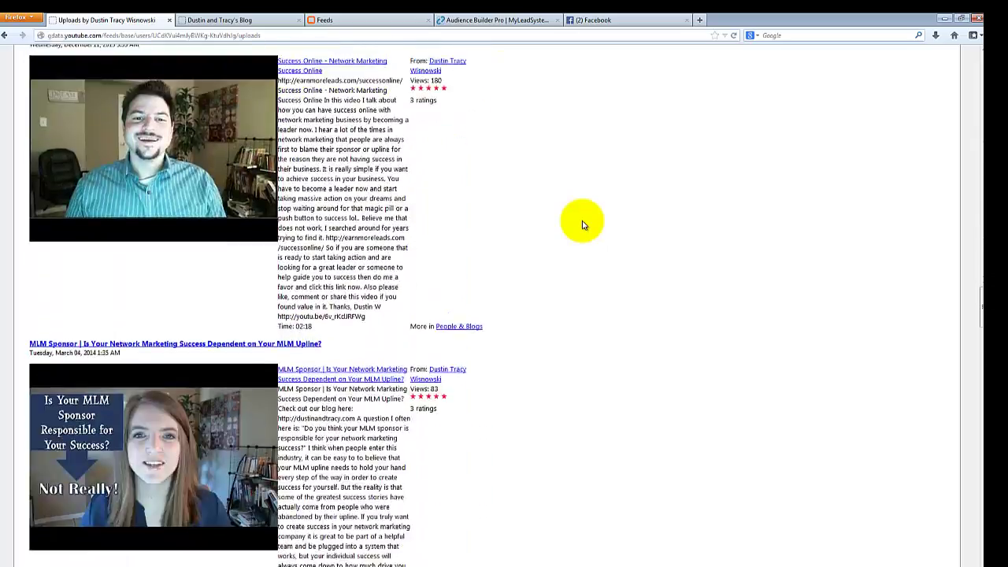
scroll(582, 225, down, 15)
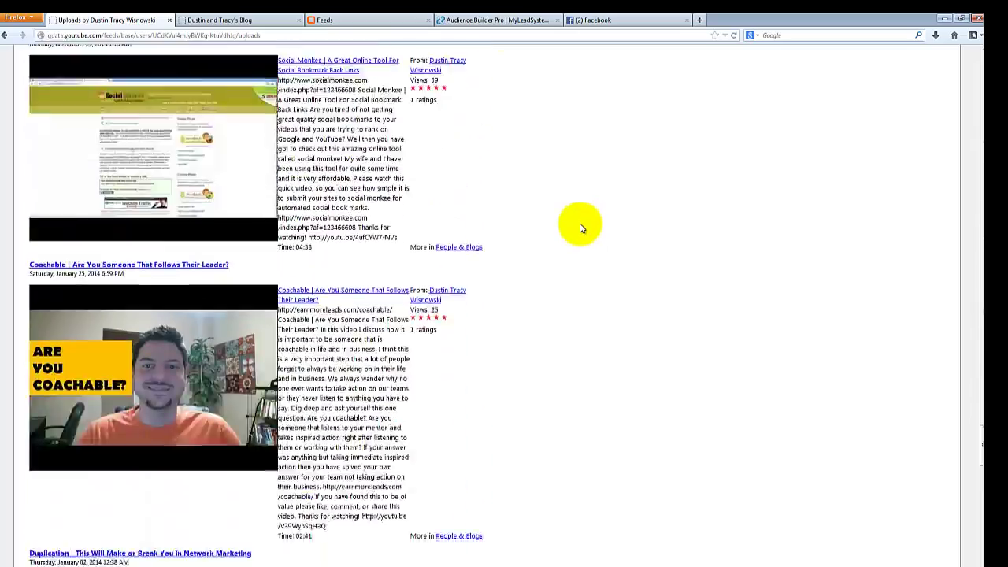
scroll(687, 428, down, 12)
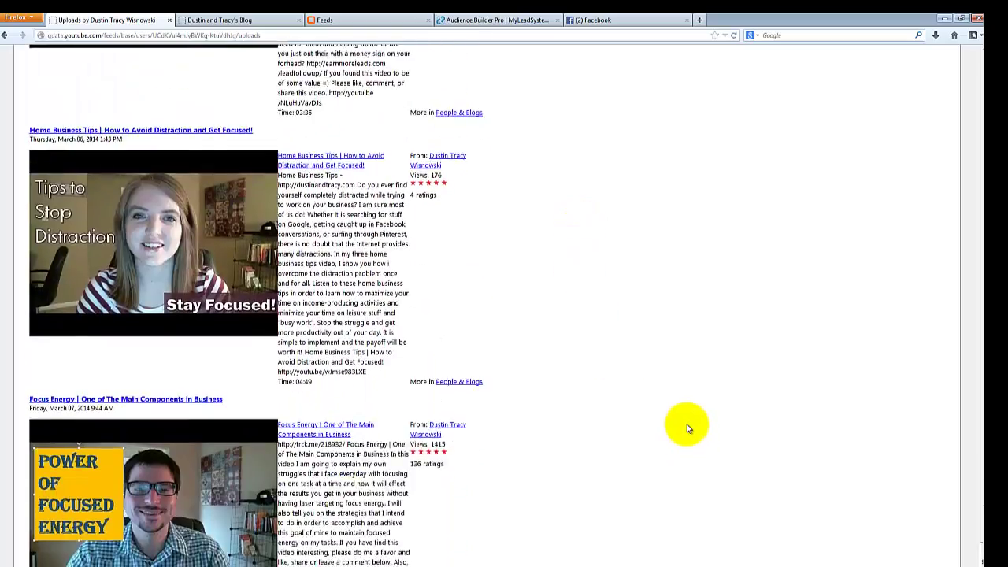
scroll(689, 431, up, 15)
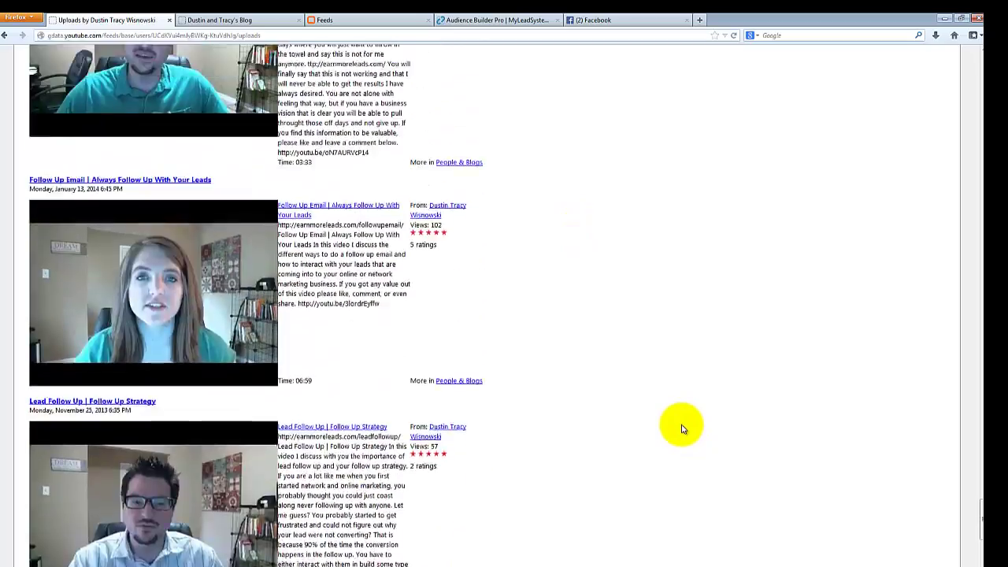
scroll(681, 429, up, 20)
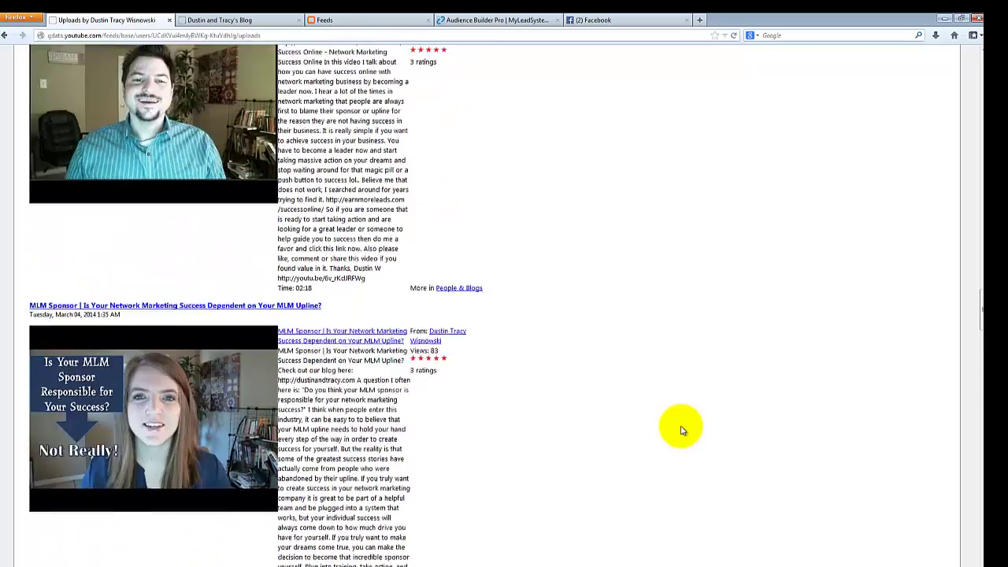
scroll(681, 429, up, 15)
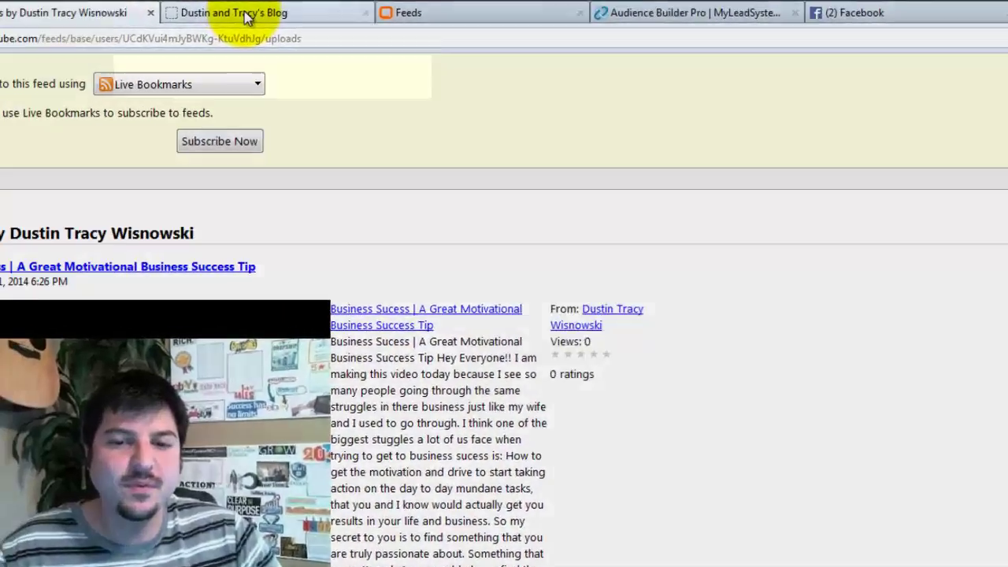
- Switch to the blog's RSS feed page to view its /feed/ address
click(244, 16)
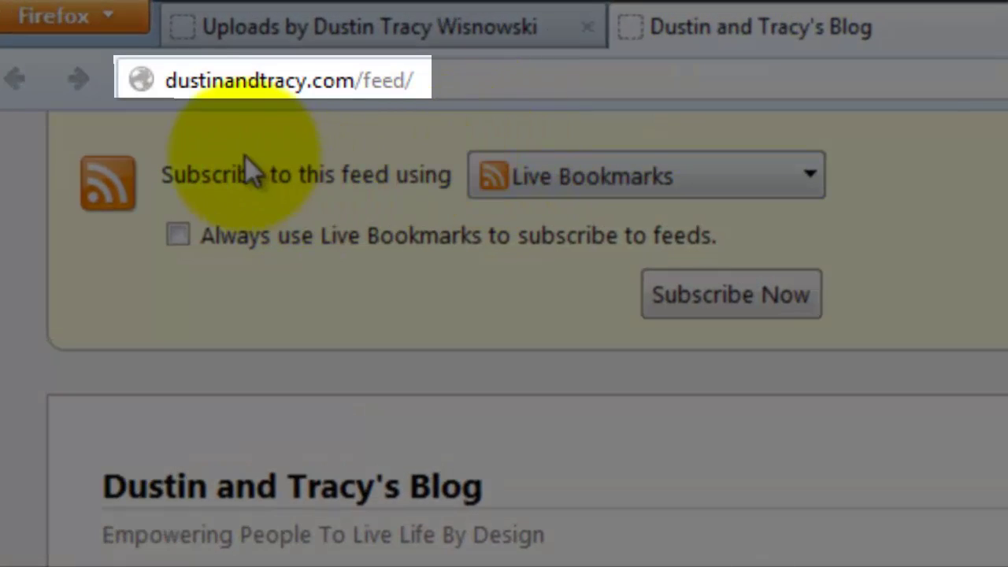